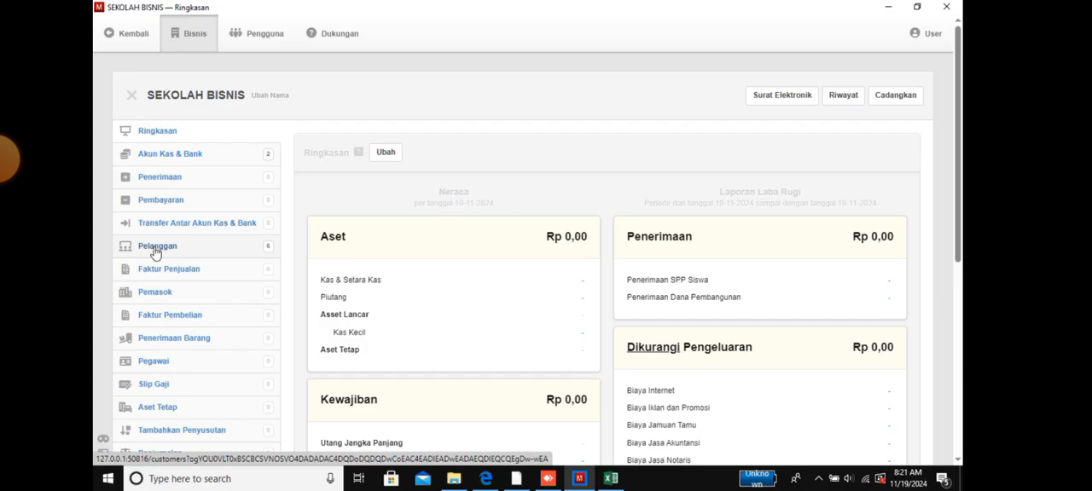
# - Create a new customer (Pelanggan) with the name Umum and return to the customer list
pyautogui.click(166, 294)
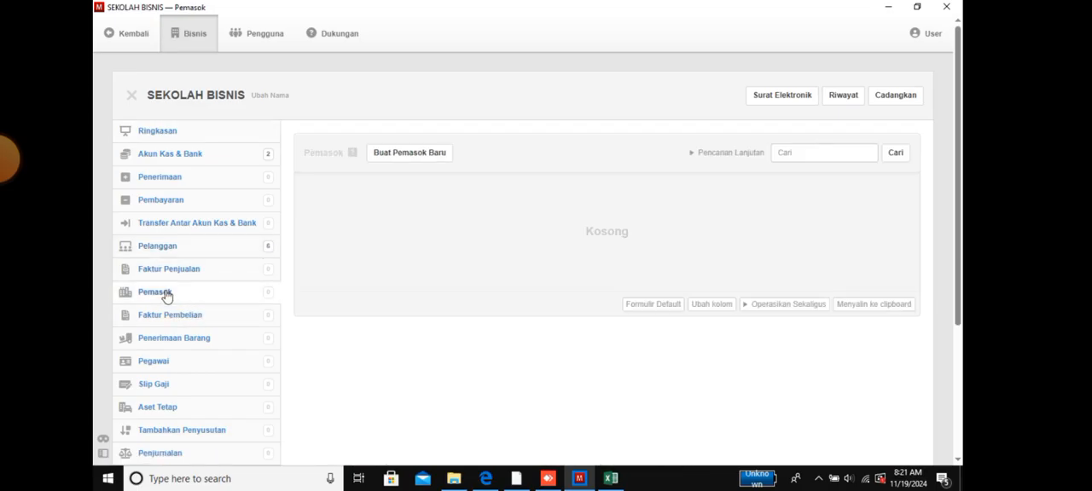
pyautogui.click(158, 246)
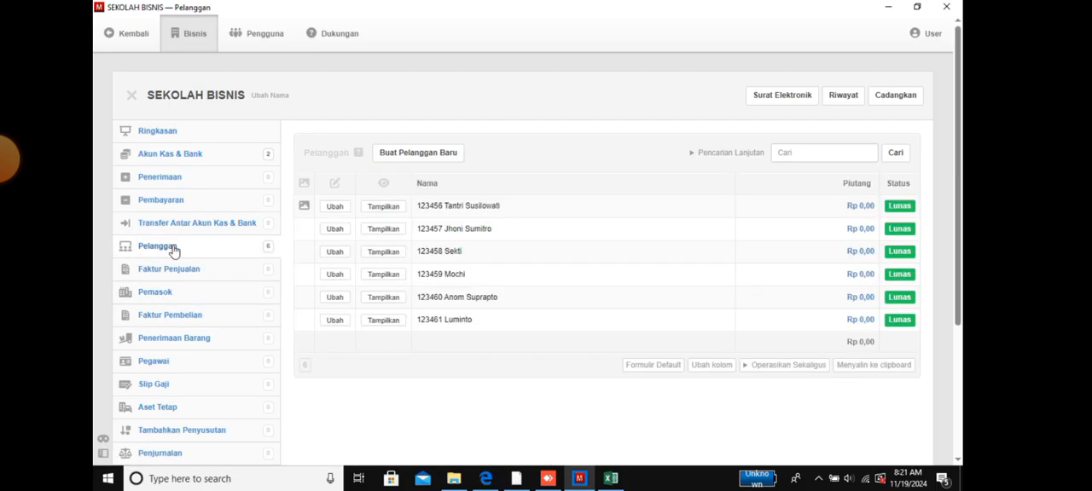
pyautogui.click(410, 154)
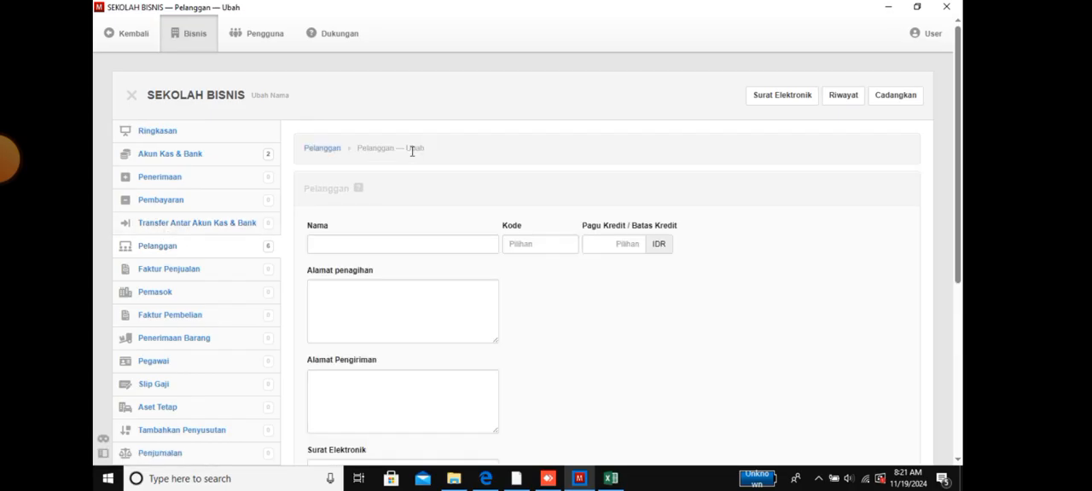
pyautogui.click(412, 246)
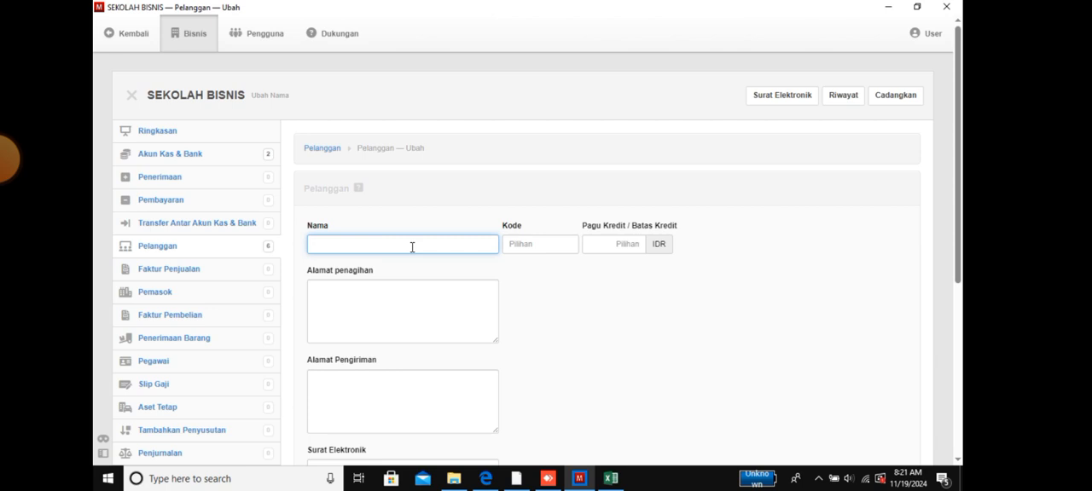
pyautogui.write('Umum')
pyautogui.click(398, 284)
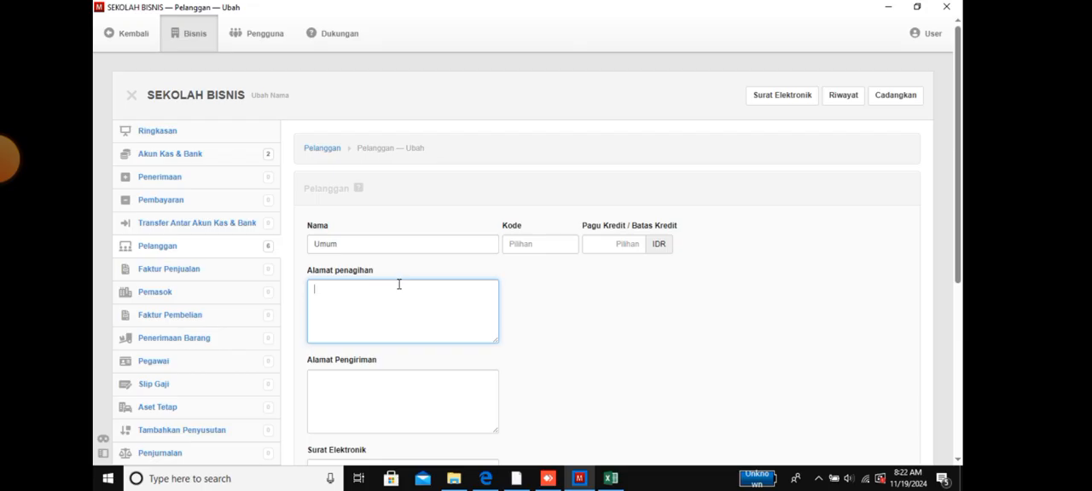
pyautogui.scroll(-2, 398, 284)
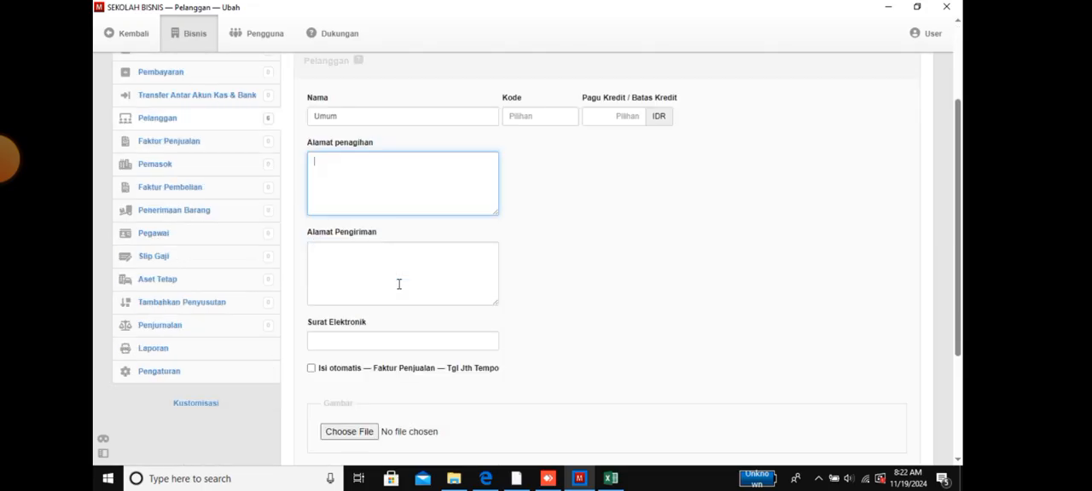
pyautogui.scroll(-2, 491, 292)
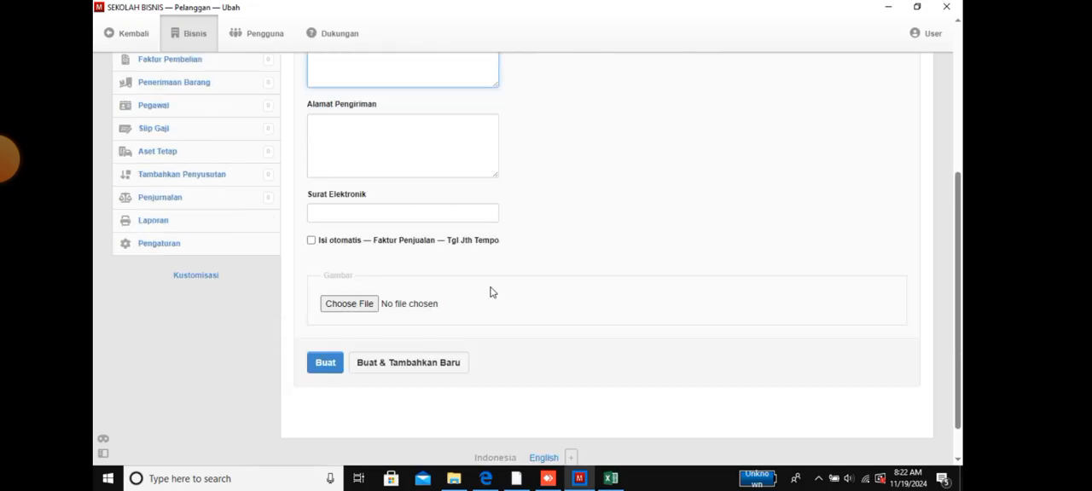
pyautogui.click(332, 368)
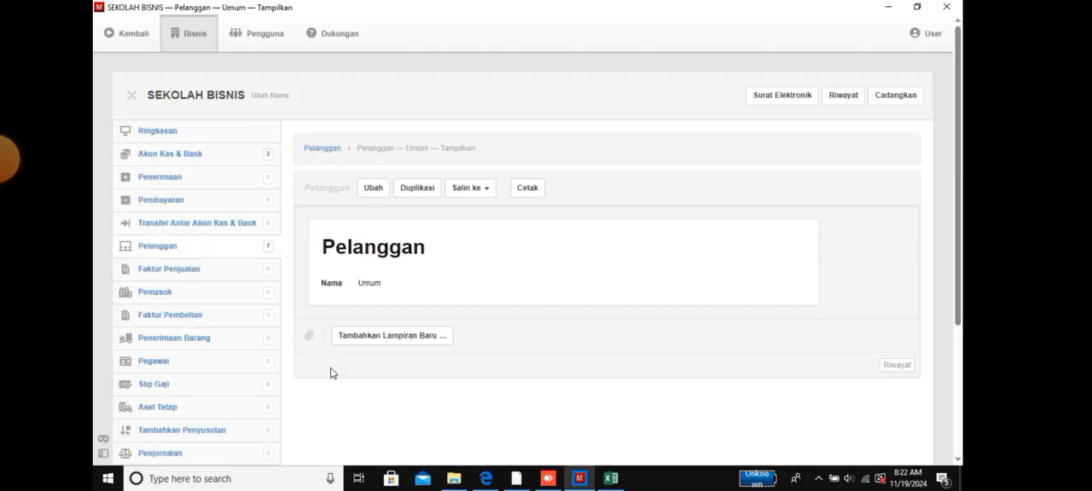
pyautogui.click(181, 250)
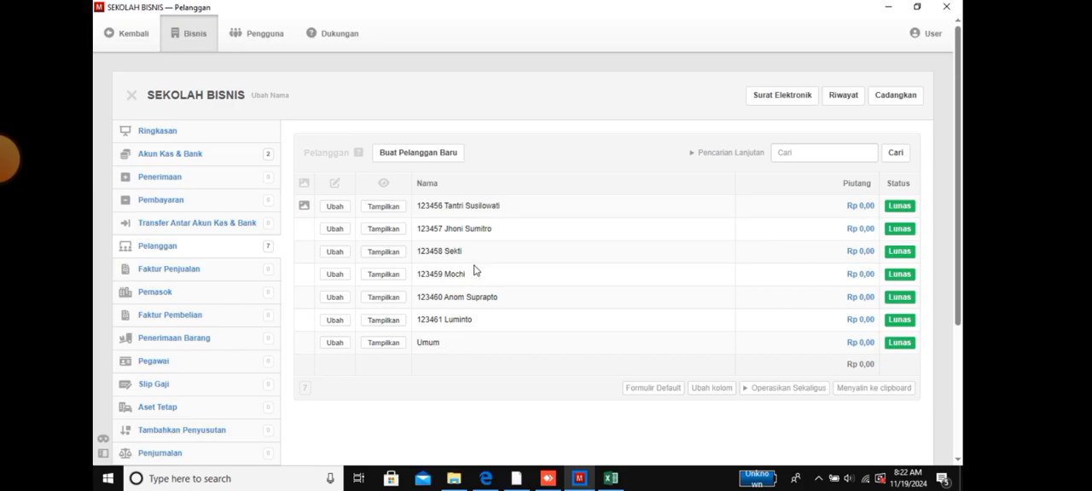
# - Create a new supplier (Pemasok) with the name Umum and return to the supplier list
pyautogui.click(143, 295)
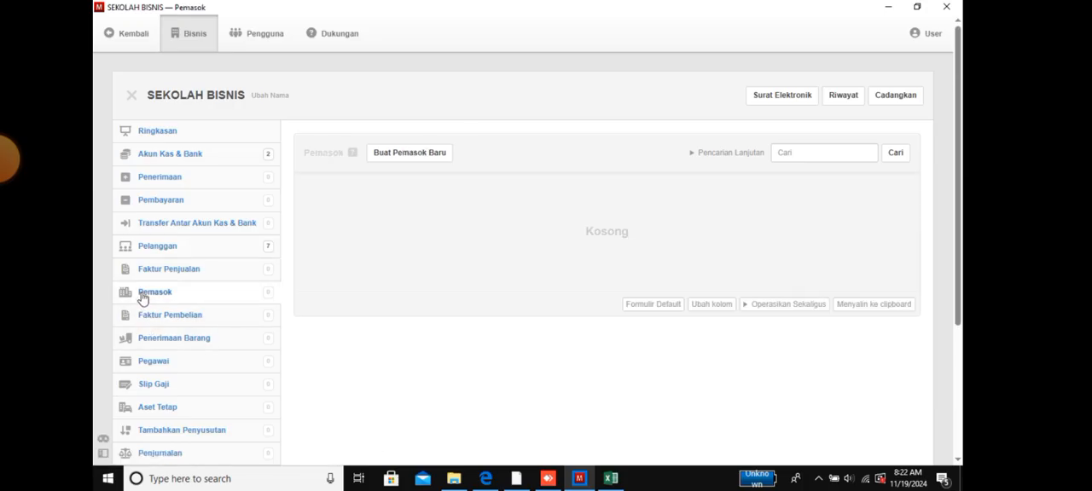
pyautogui.click(391, 159)
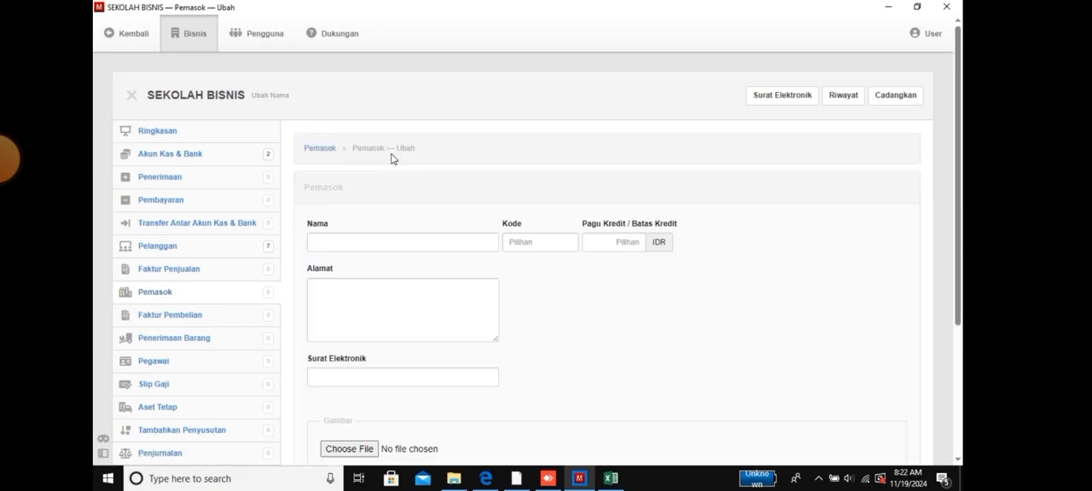
pyautogui.click(442, 248)
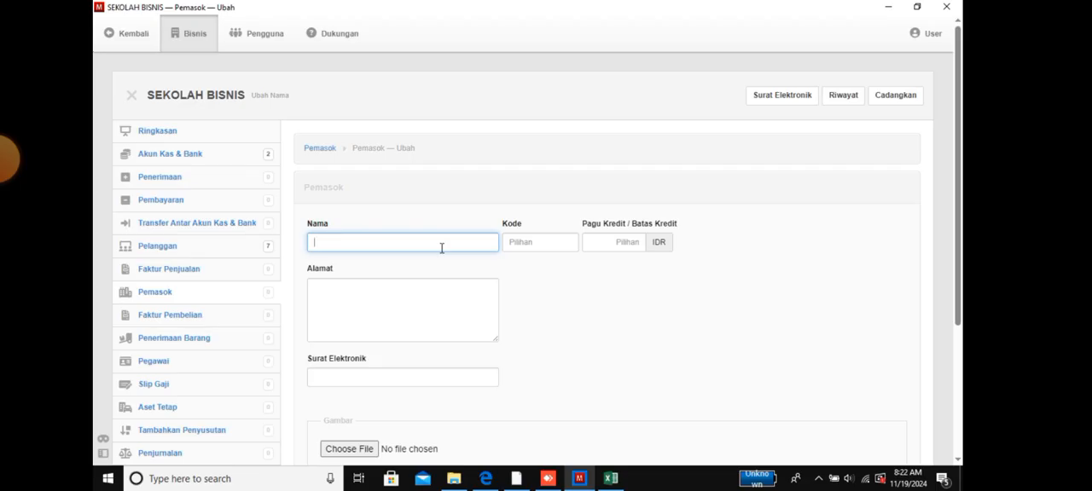
pyautogui.write('Umum')
pyautogui.scroll(-3, 561, 243)
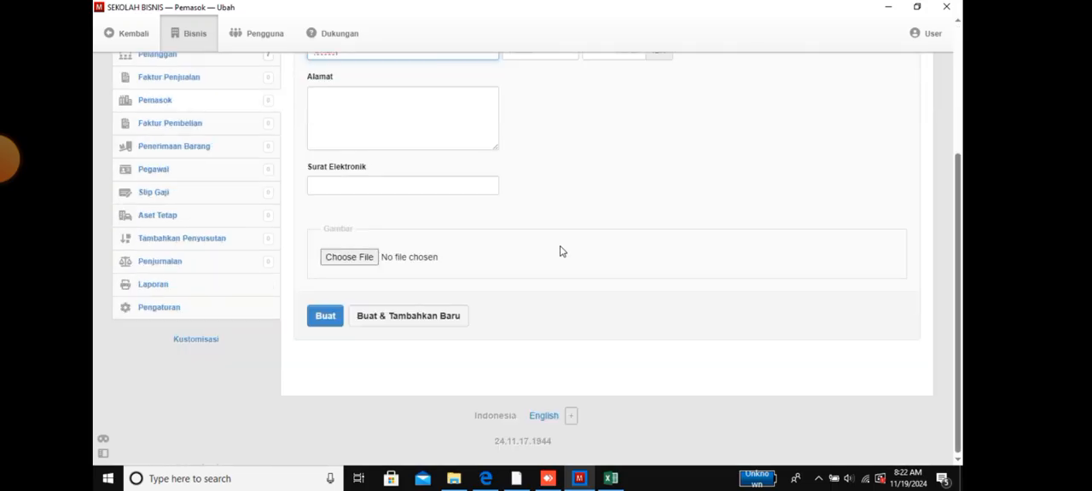
pyautogui.click(329, 318)
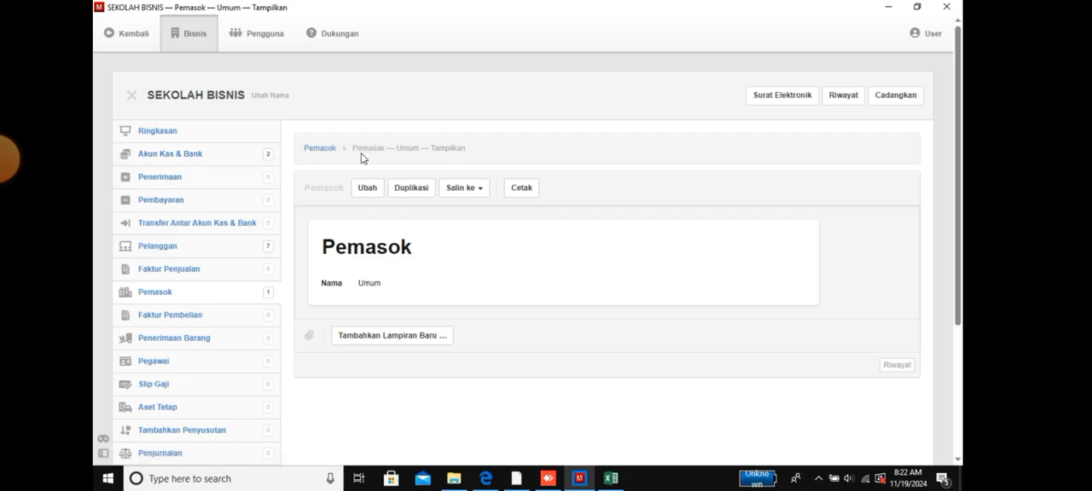
pyautogui.click(313, 149)
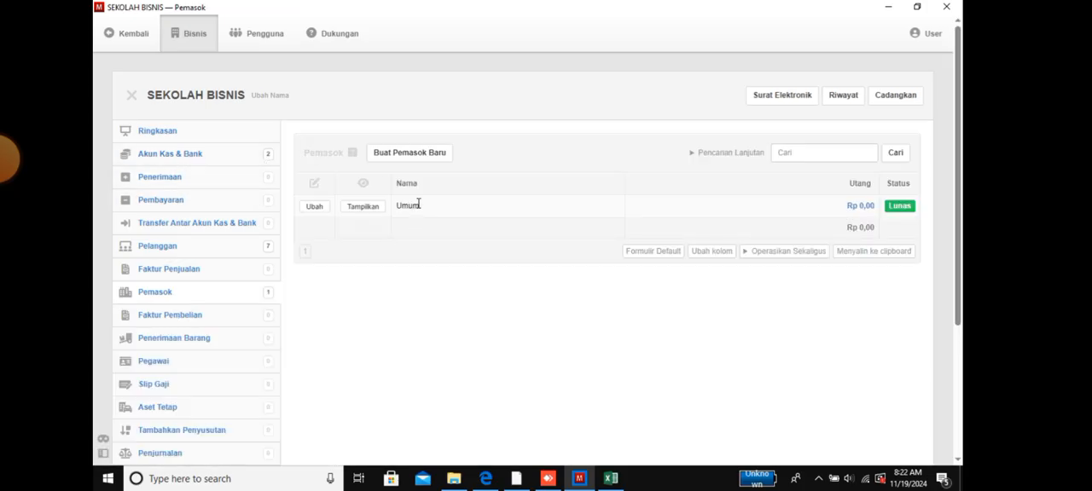
# - Start another new supplier record and enter CV Multi Usaha as its name
pyautogui.click(428, 153)
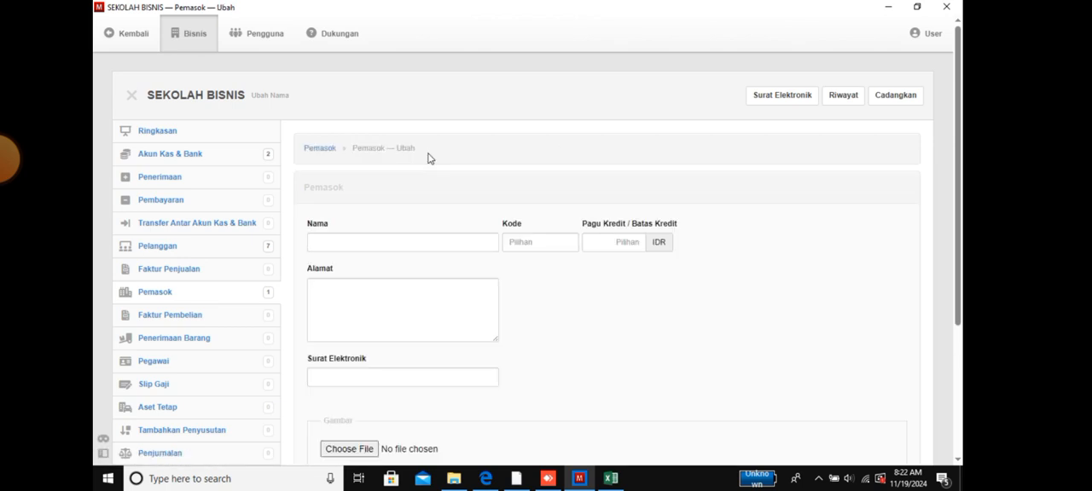
pyautogui.click(351, 238)
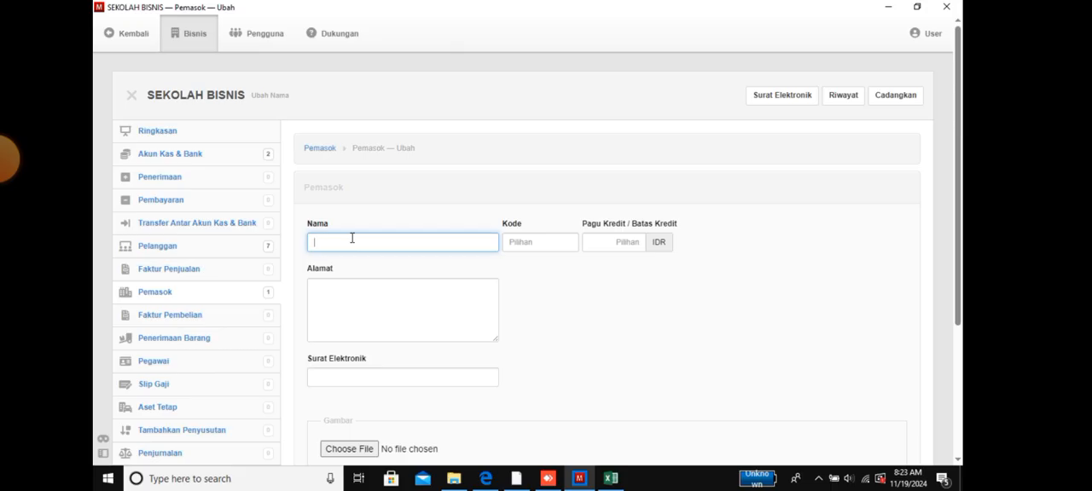
pyautogui.write('CV Multi Usaha')
pyautogui.press('Tab')
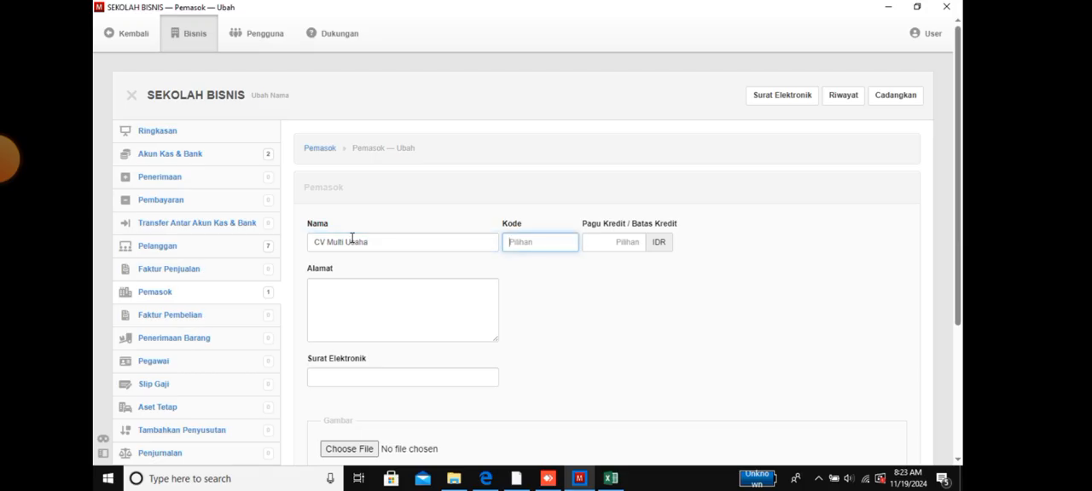
# - Fill in the street address of the supplier CV Multi Usaha and create the record
pyautogui.click(373, 294)
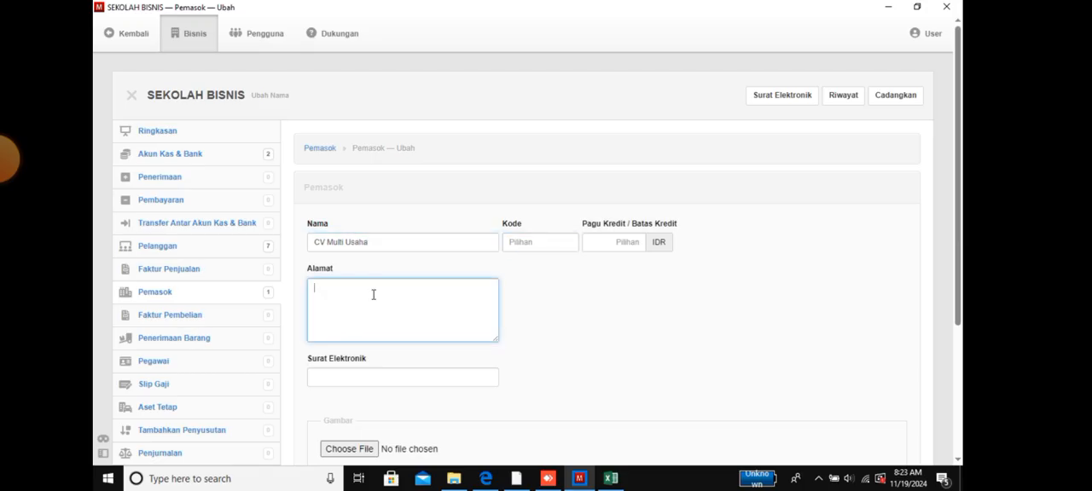
pyautogui.scroll(-3, 393, 384)
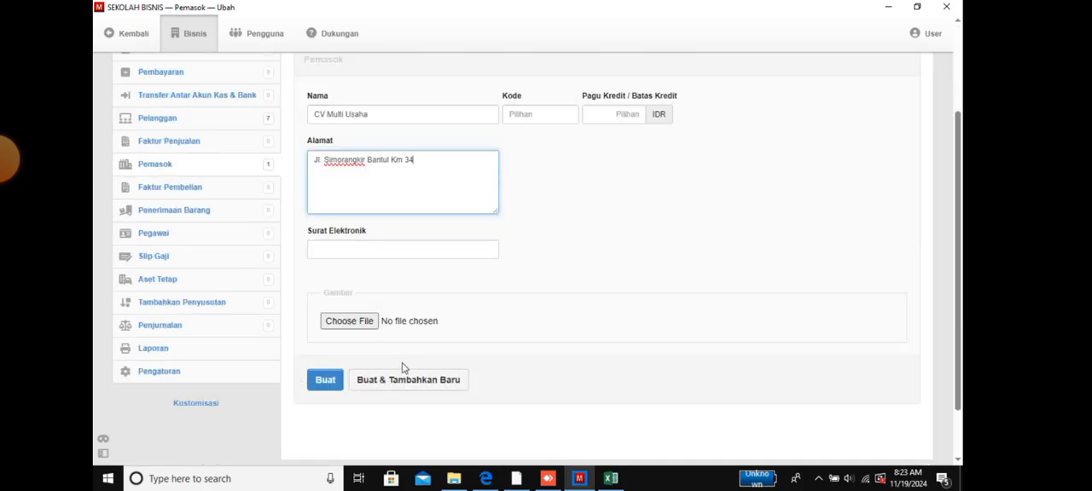
pyautogui.click(328, 380)
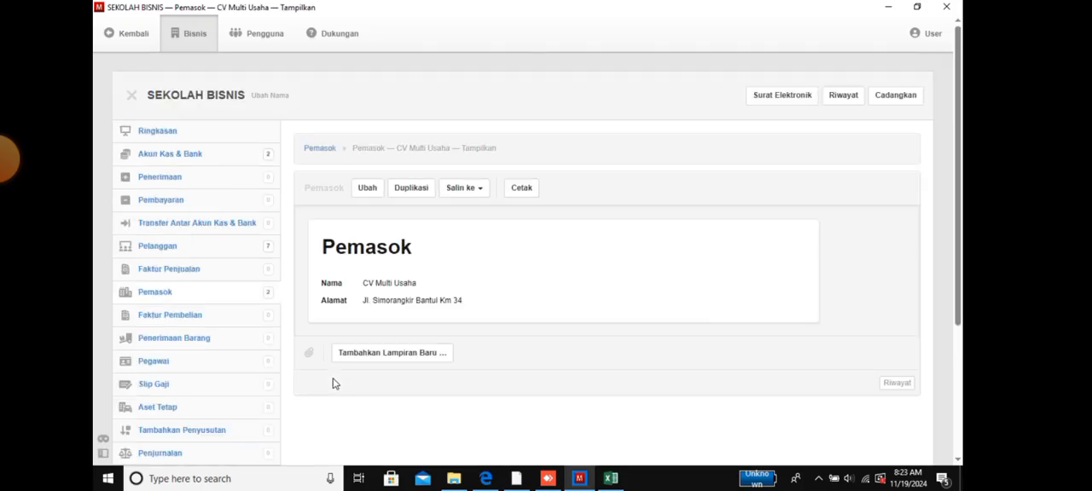
# - Return to the supplier list and show the batch operations available for suppliers
pyautogui.click(334, 151)
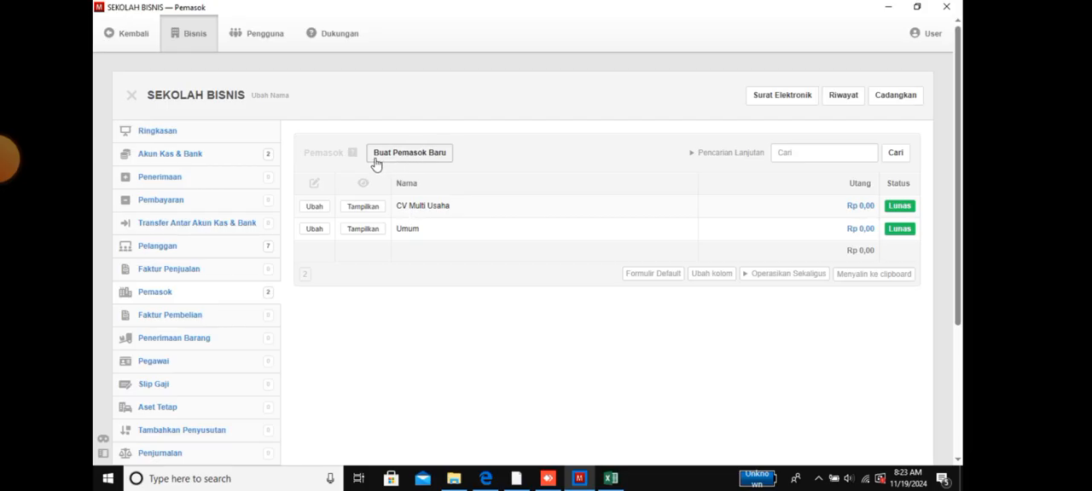
pyautogui.click(758, 281)
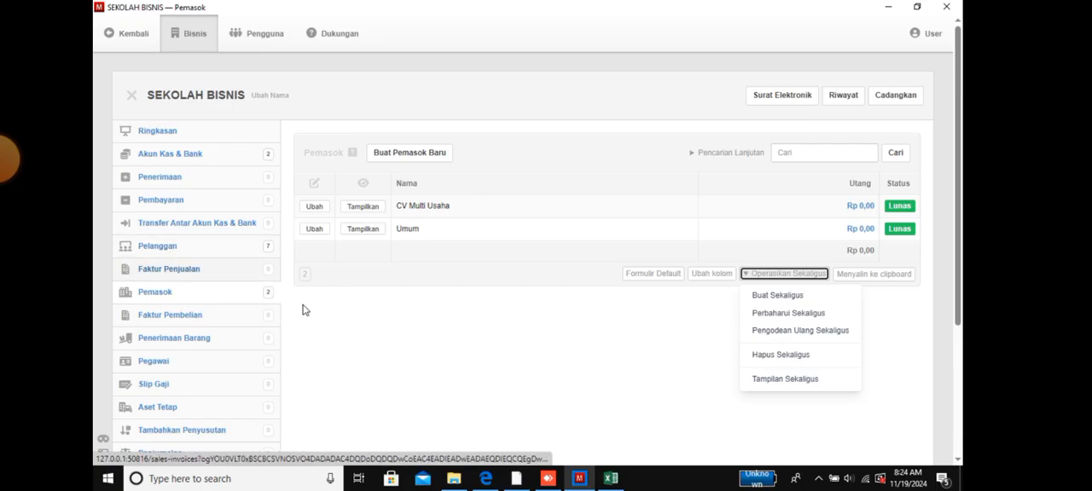
# - Start a new employee (Pegawai) record and enter the employee's full name
pyautogui.click(156, 363)
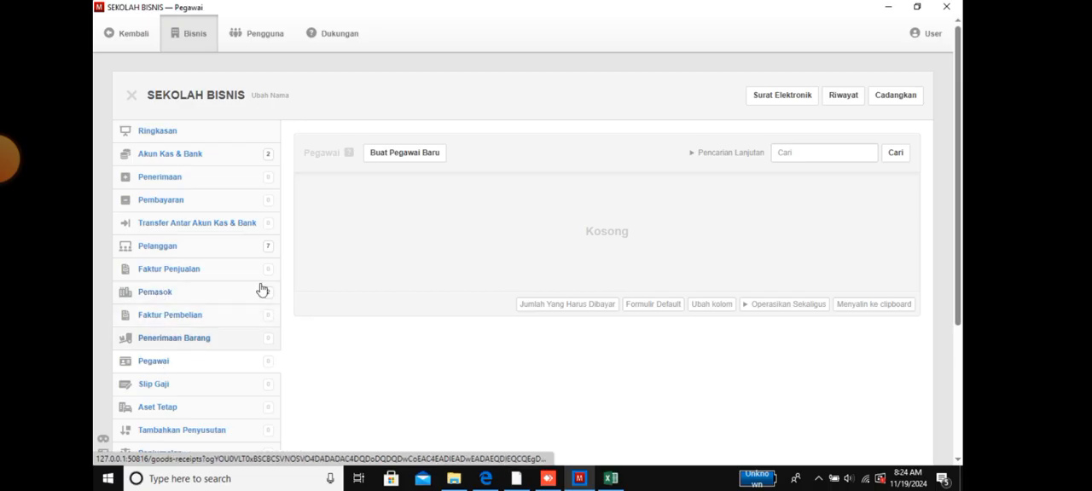
pyautogui.click(422, 156)
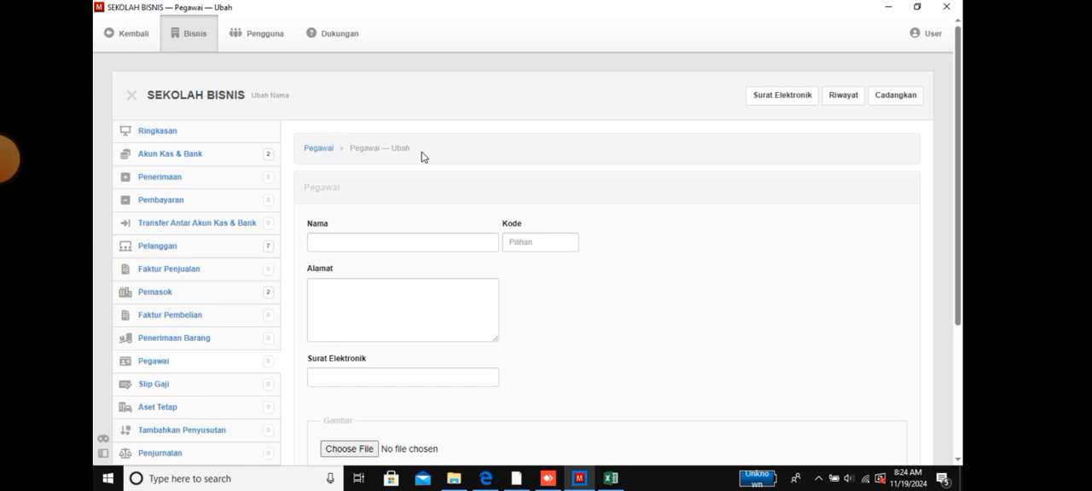
pyautogui.click(385, 244)
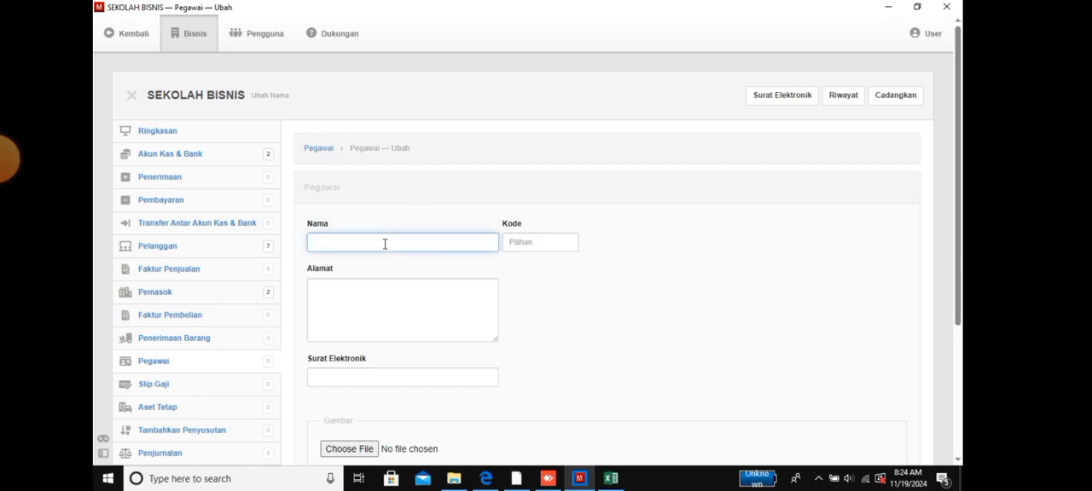
# - Fill in the employee's address on three lines, with village, district and regency, leaving the code empty
pyautogui.press('Tab')
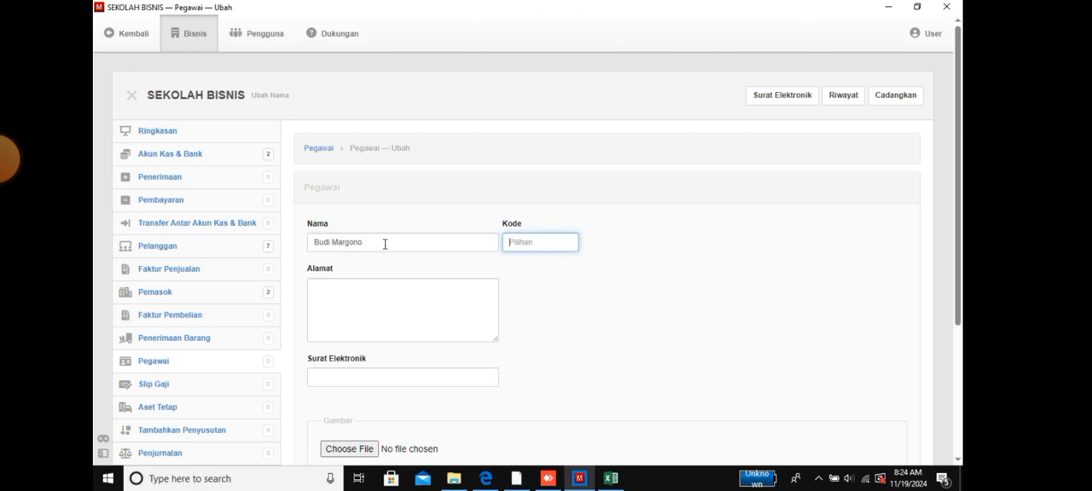
pyautogui.press('Tab')
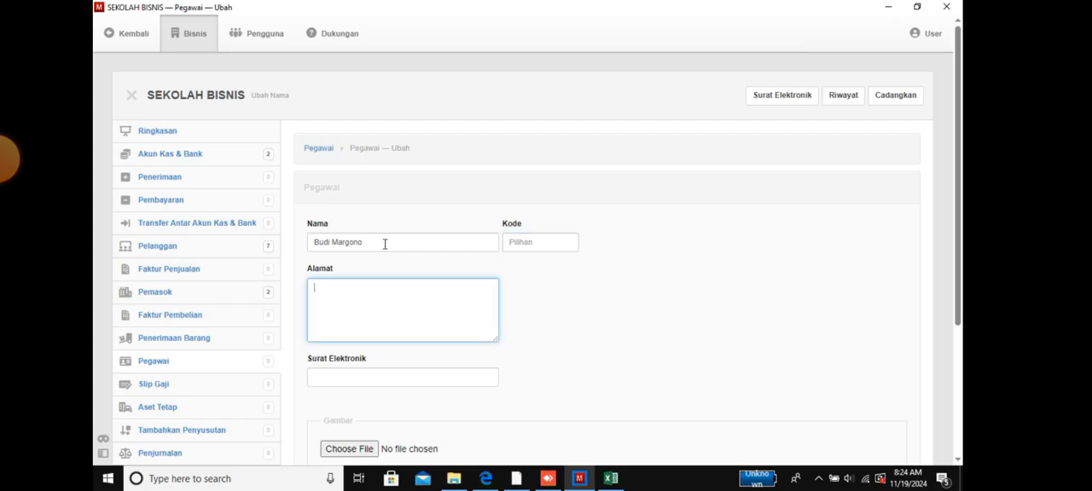
pyautogui.write('Desa Sukamandi')
pyautogui.press('Return')
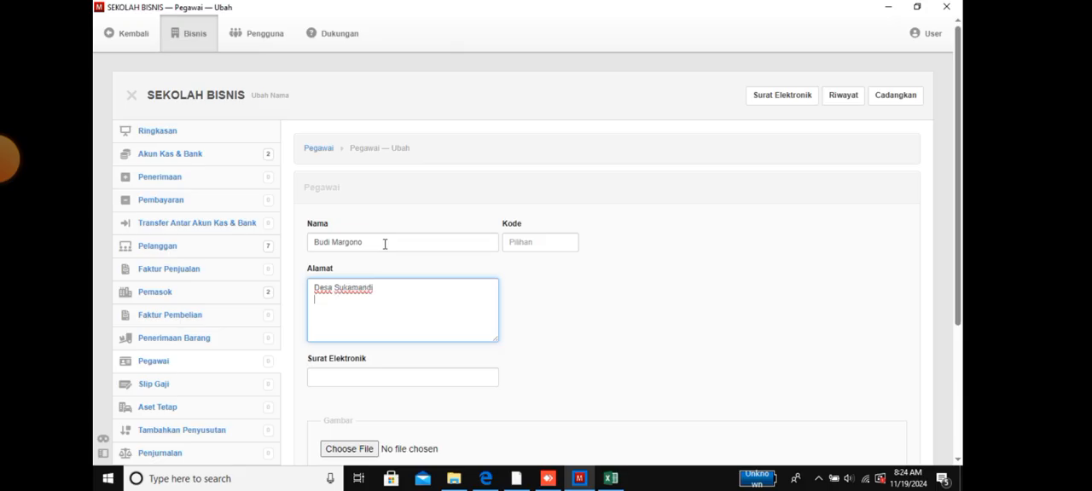
pyautogui.write('Ng')
pyautogui.press('BackSpace')
pyautogui.write('gaglik')
pyautogui.press('Return')
pyautogui.write('Sle')
pyautogui.write('man')
# - Fill in the employee's e-mail, create the employee record and return to the employee list
pyautogui.click(365, 373)
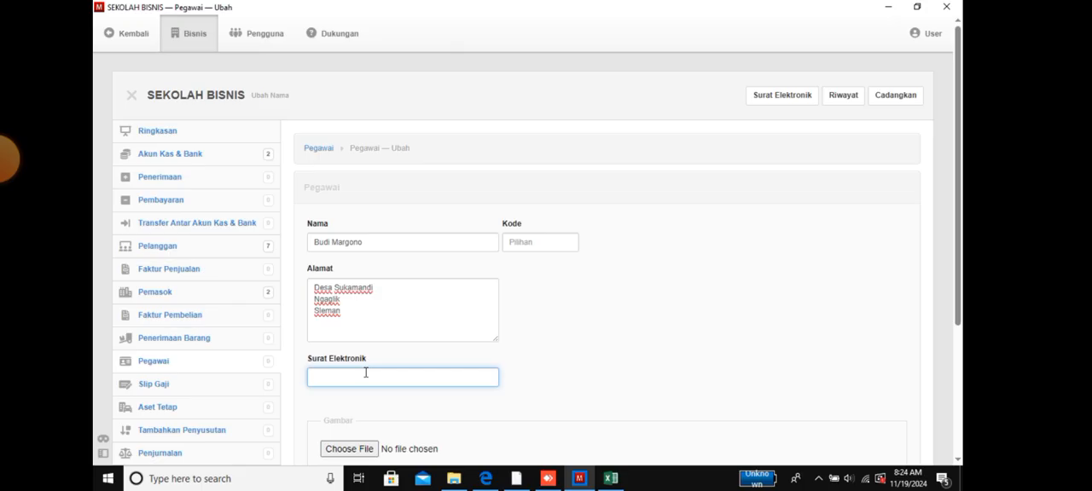
pyautogui.scroll(-3, 424, 361)
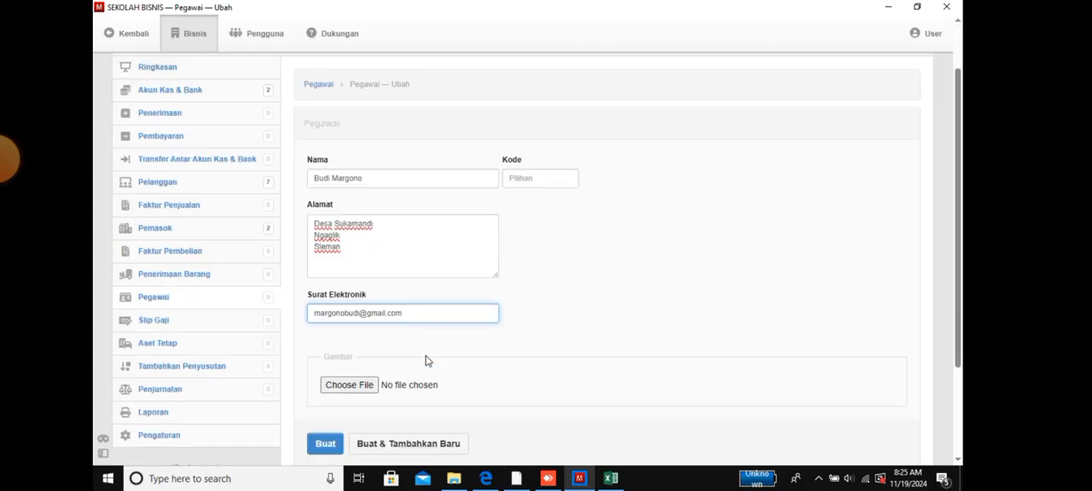
pyautogui.click(319, 385)
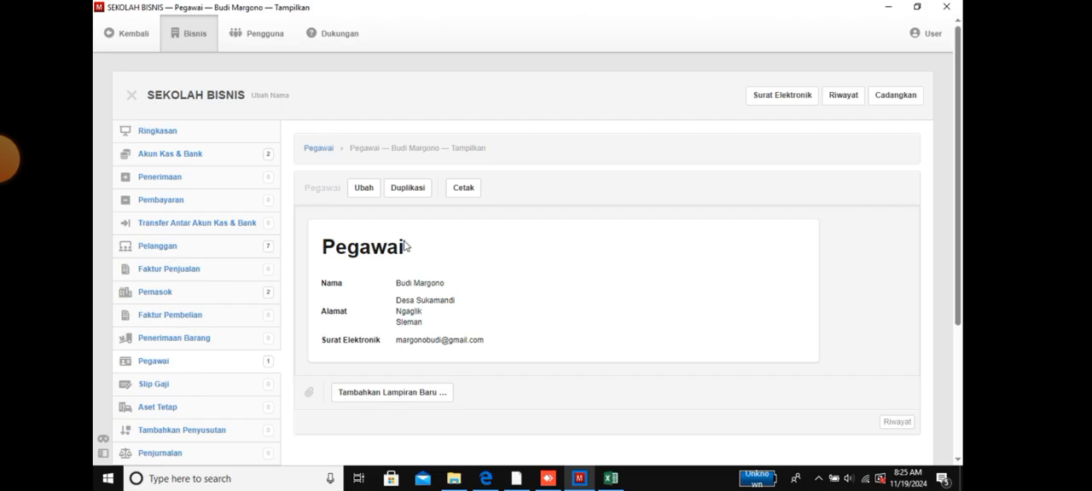
pyautogui.click(317, 150)
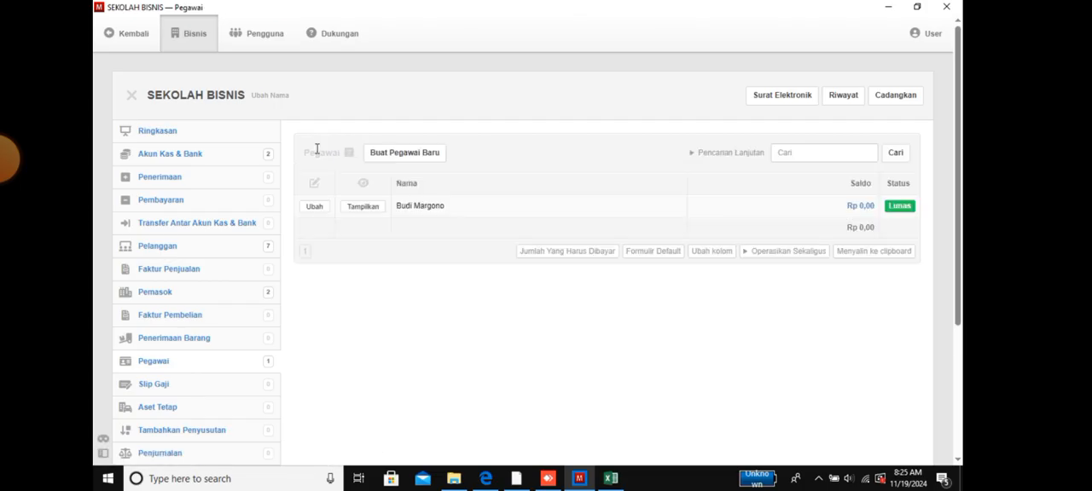
# - Start a second new employee (Pegawai) record and enter the employee's full name
pyautogui.click(400, 156)
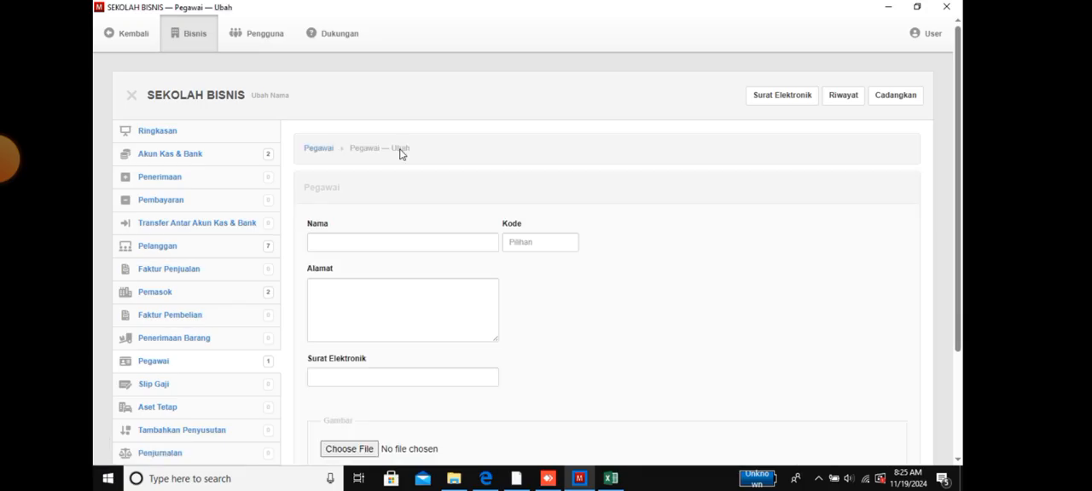
pyautogui.click(352, 236)
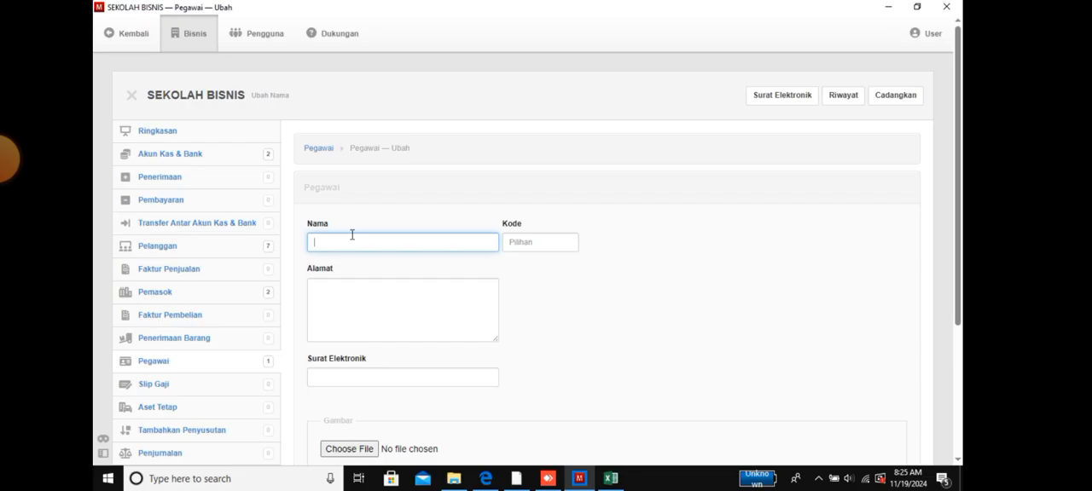
# - Fill in the second employee's street address on a single line, leaving the code empty
pyautogui.press('Tab')
pyautogui.press('Tab')
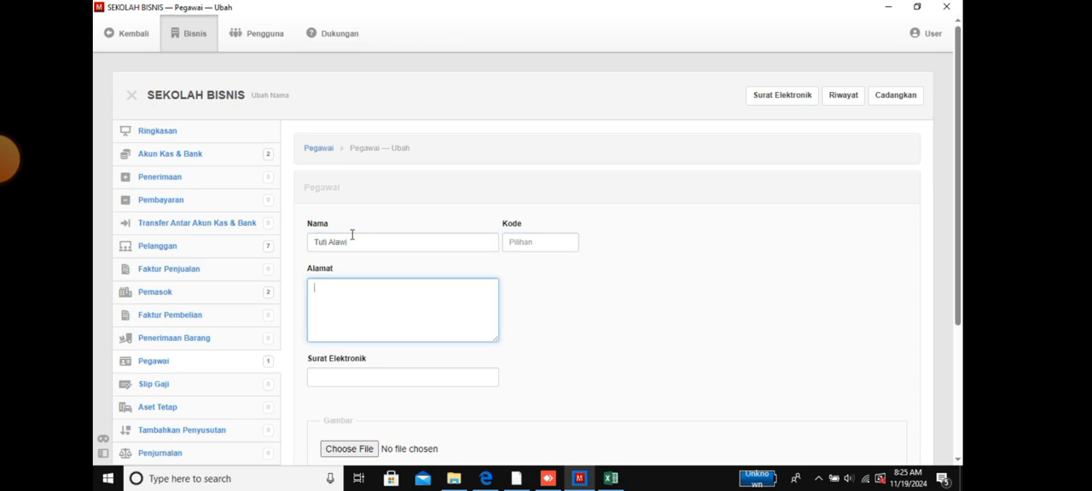
# - Enter the second employee's e-mail address in the Surat Elektronik field
pyautogui.click(409, 381)
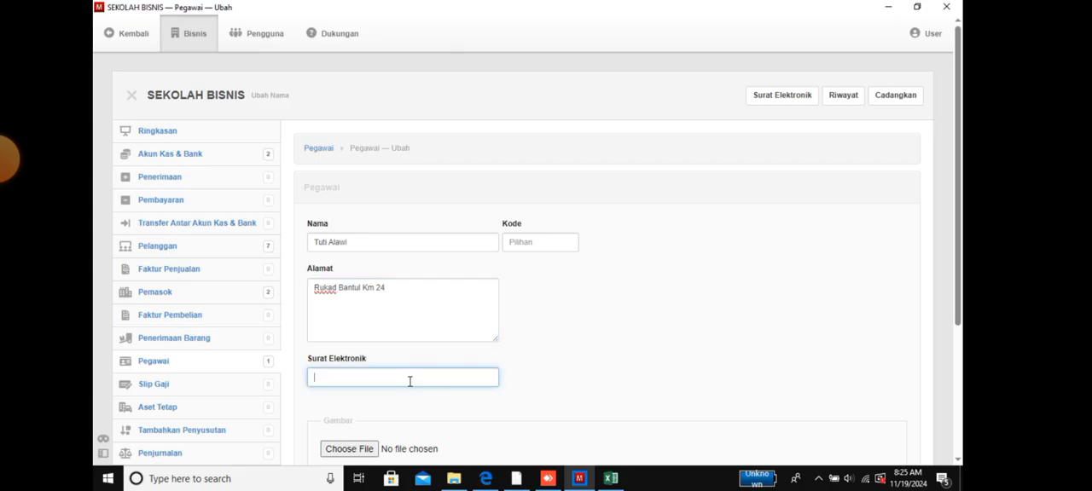
# - Create the second employee's record without a picture and return to the employee list
pyautogui.scroll(-2, 409, 382)
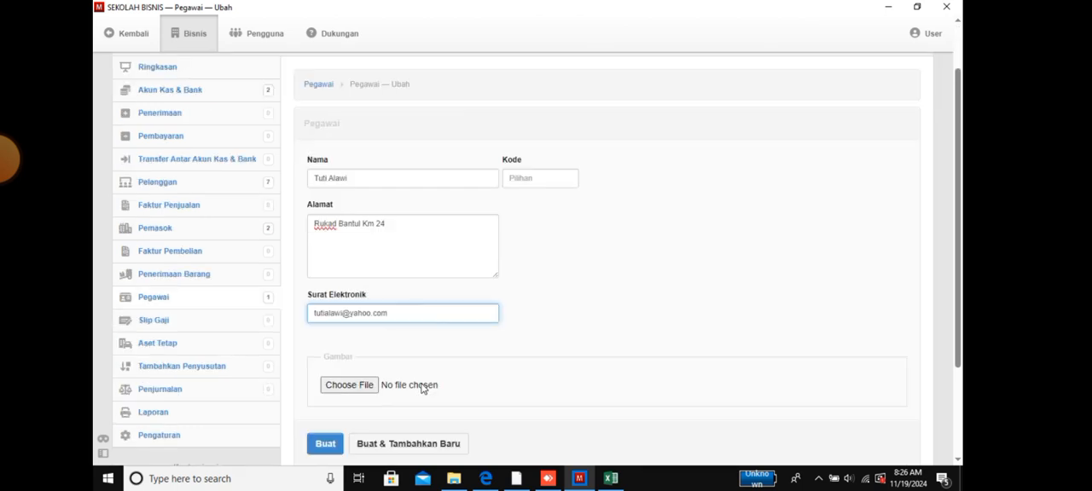
pyautogui.click(332, 444)
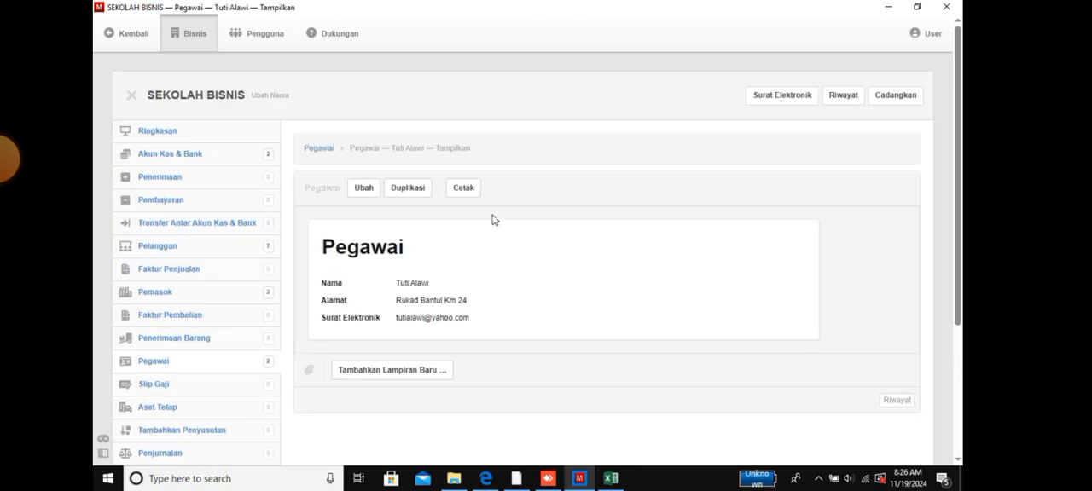
pyautogui.click(314, 151)
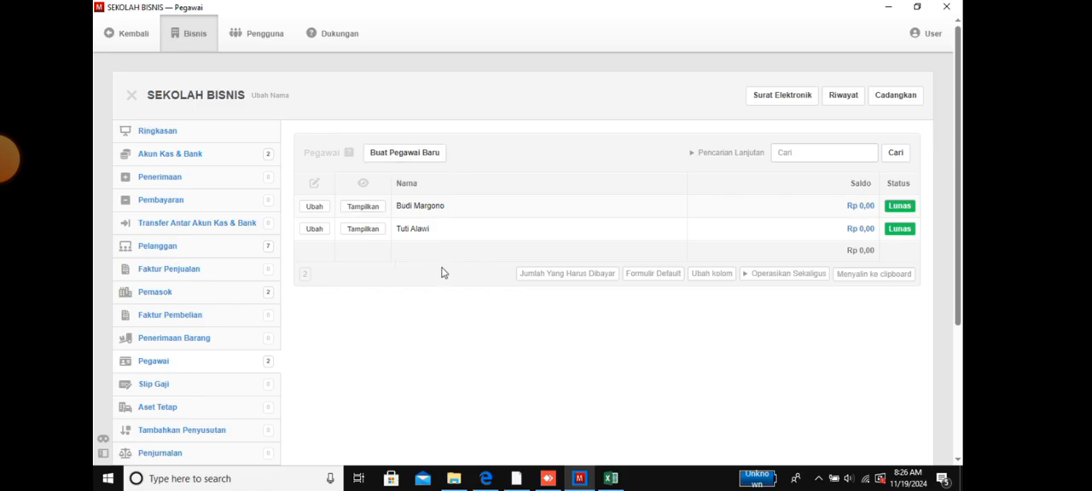
# - Open the batch creation (Buat Sekaligus) page for employees and review its spreadsheet copy-and-paste instructions
pyautogui.click(804, 277)
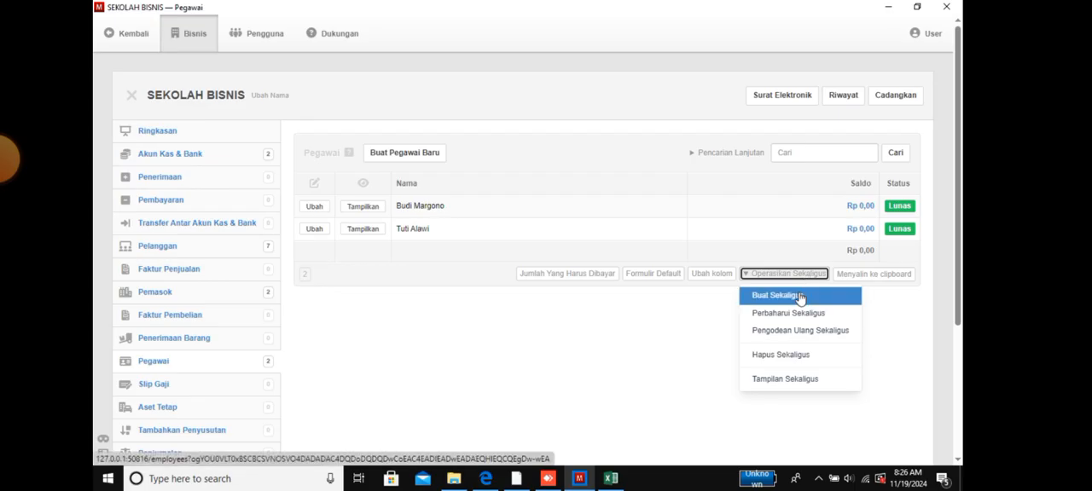
pyautogui.click(776, 296)
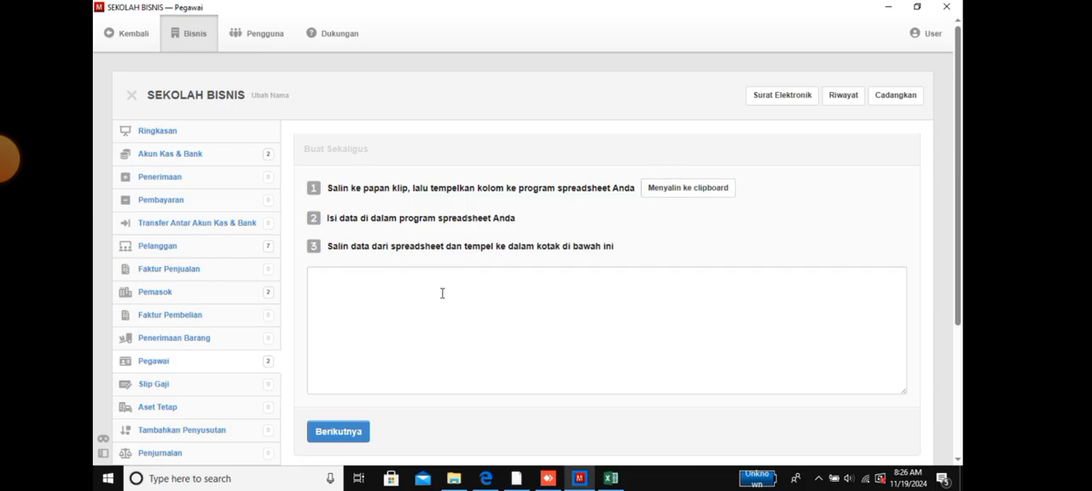
pyautogui.scroll(-3, 408, 378)
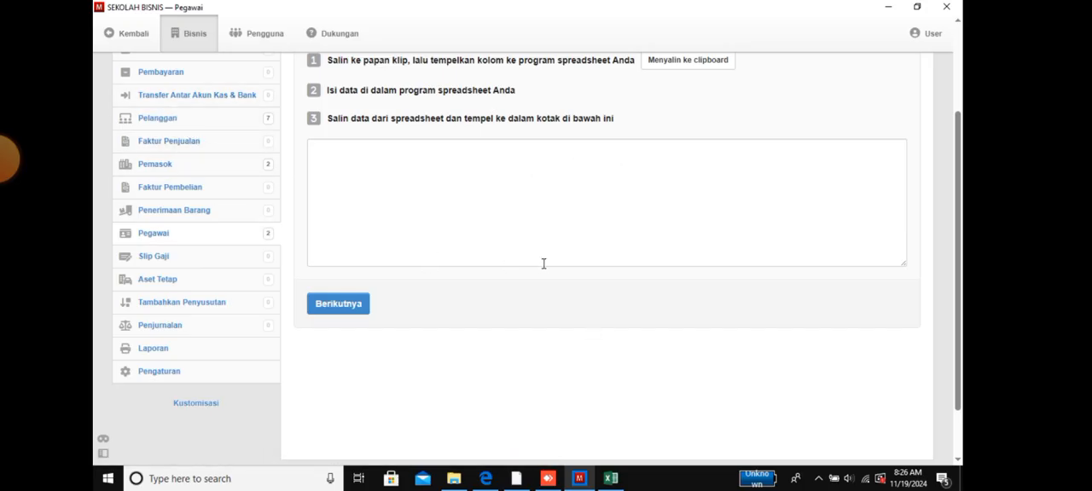
pyautogui.scroll(2, 543, 262)
pyautogui.scroll(1, 542, 262)
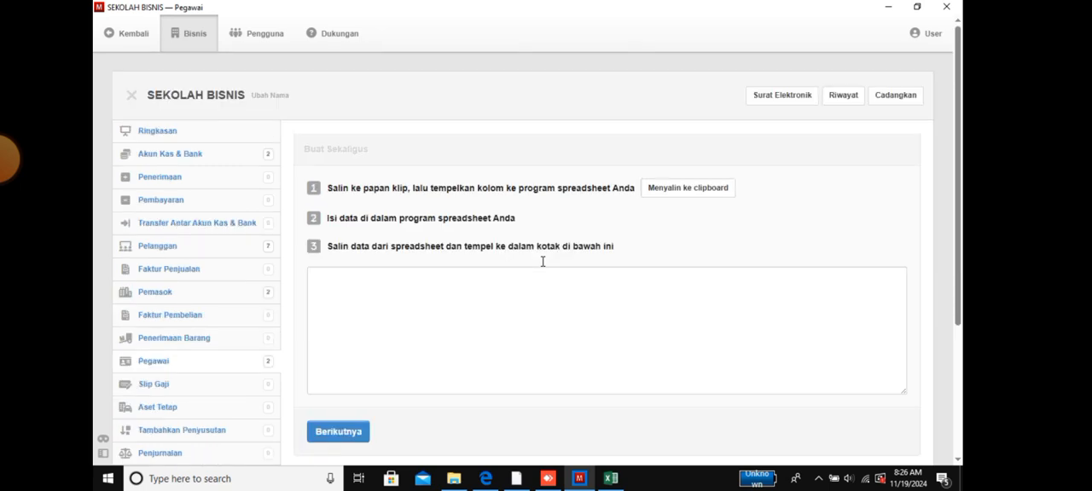